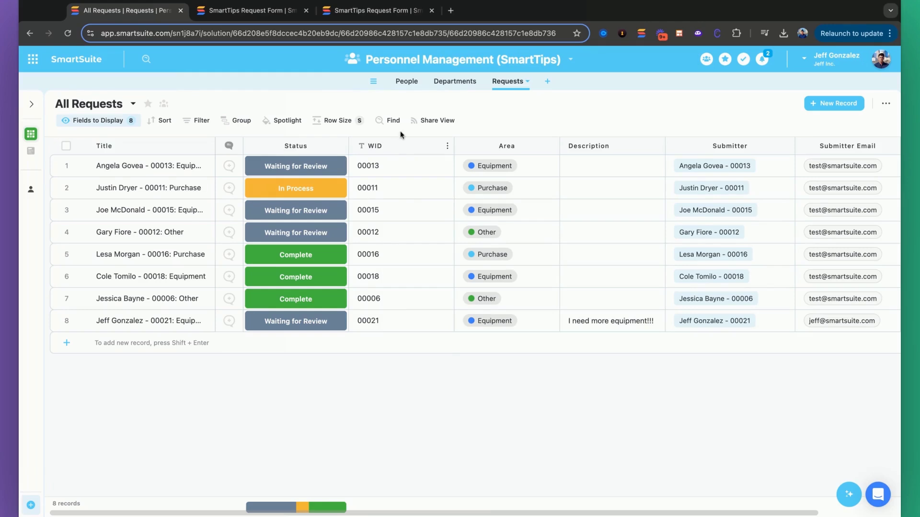
Step: Examine the current employees in the People table, plus the Area and Description field settings in the Requests table
click(406, 81)
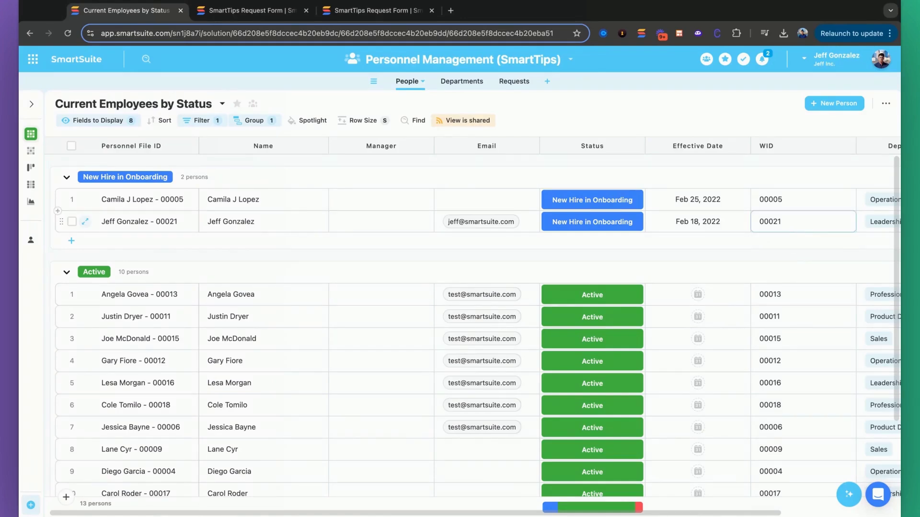
click(505, 82)
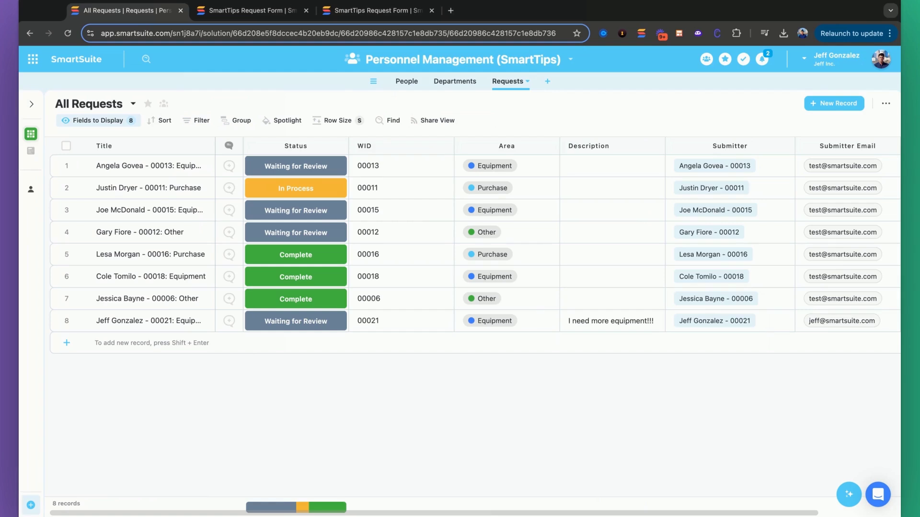
click(515, 146)
click(517, 147)
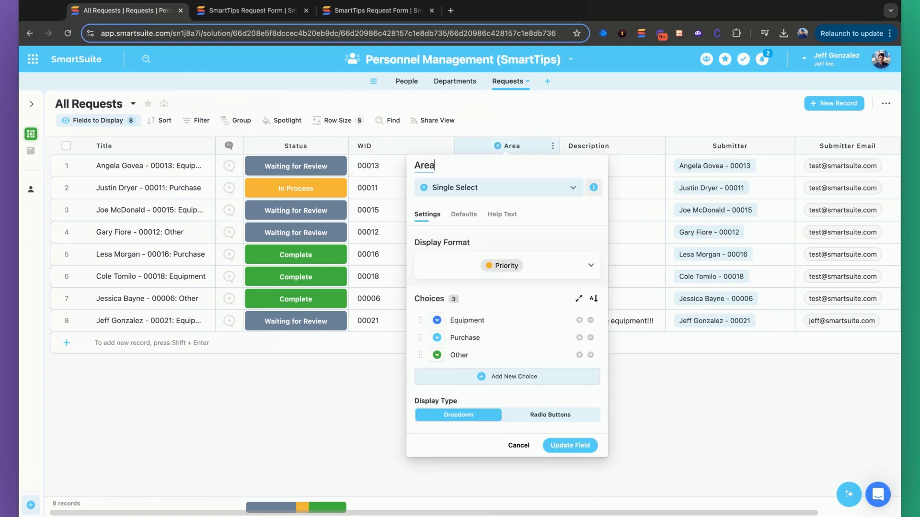
click(602, 146)
click(602, 146)
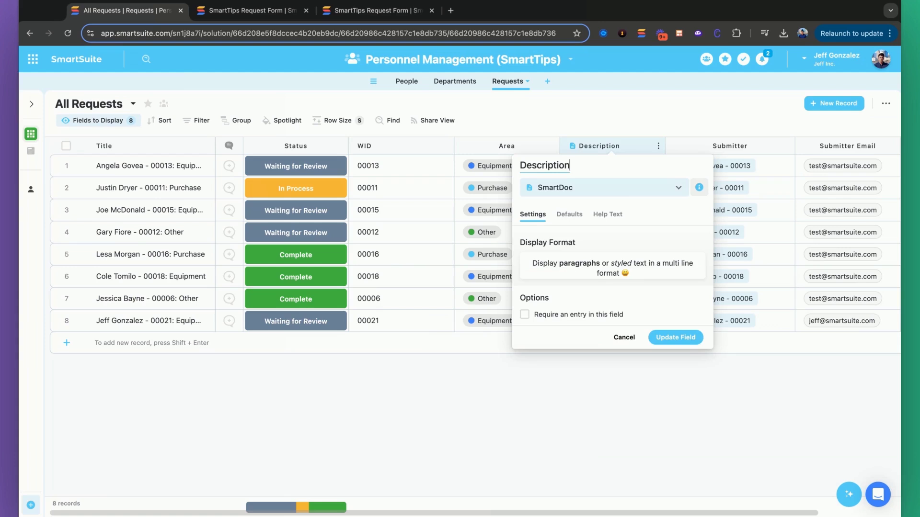
click(593, 119)
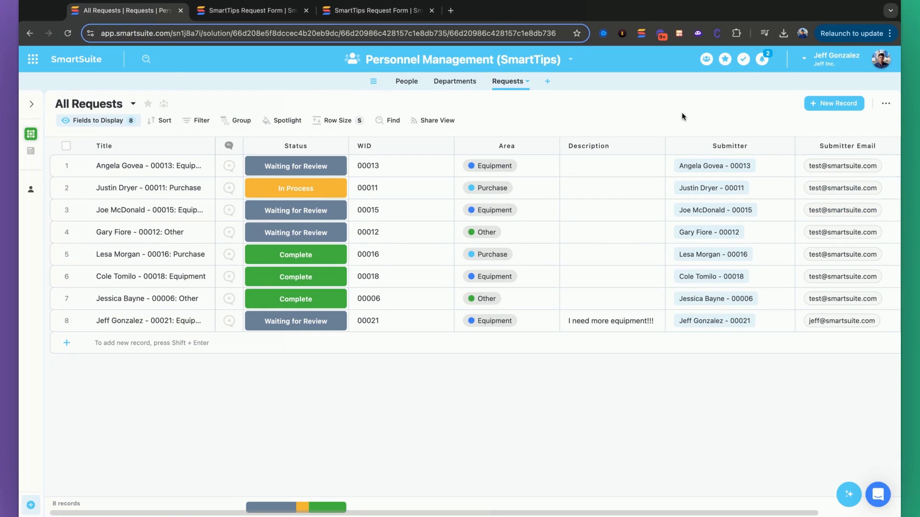
Step: Open the Request Form view of the Requests table and examine the fields it contains
click(42, 151)
scroll(297, 227, down, 2)
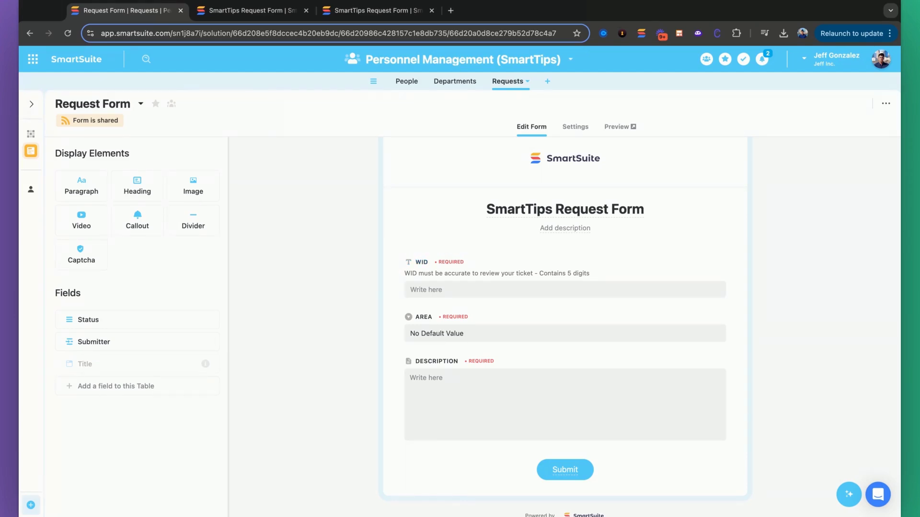
Step: Open the Find Submitter automation and examine the settings of its form trigger, Find one Record in People action and Update records action
click(454, 61)
click(426, 207)
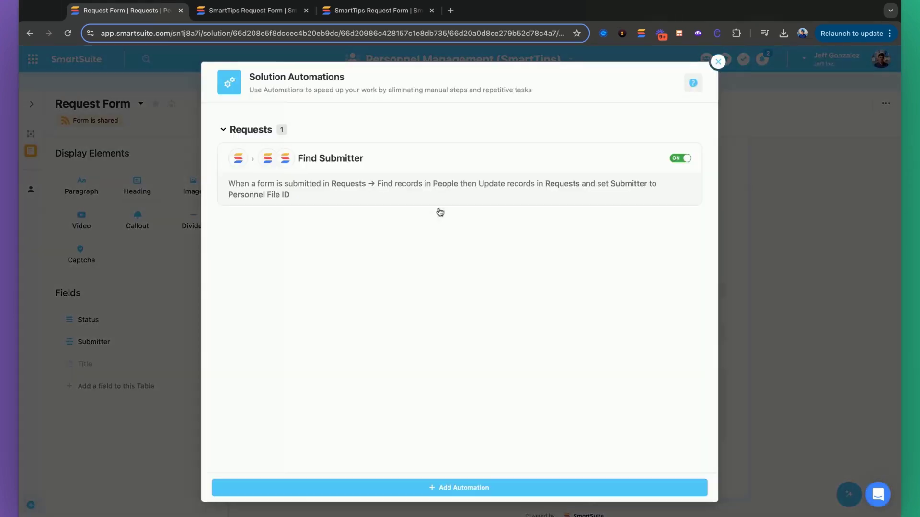
click(417, 181)
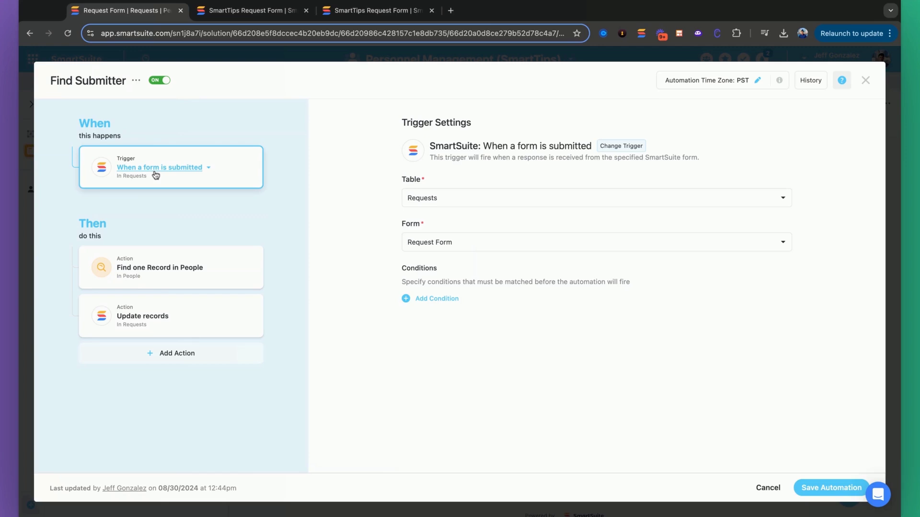
click(223, 263)
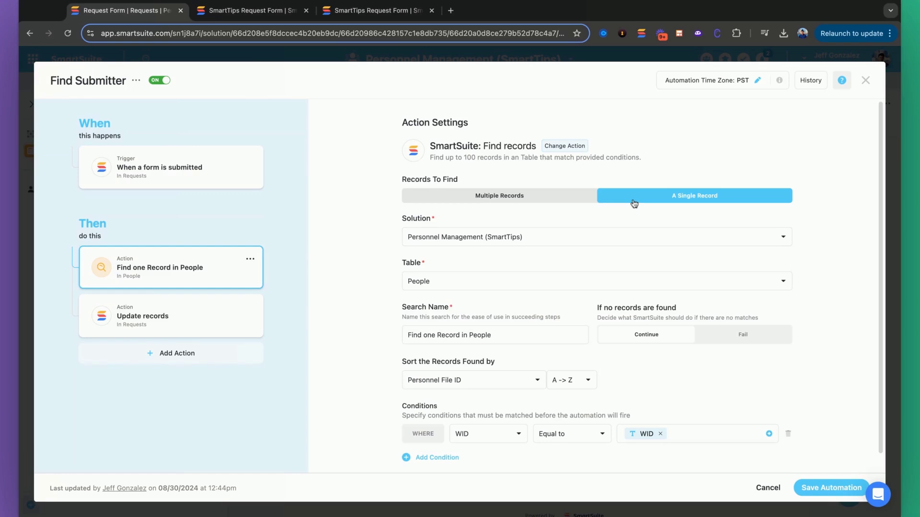
scroll(632, 204, down, 1)
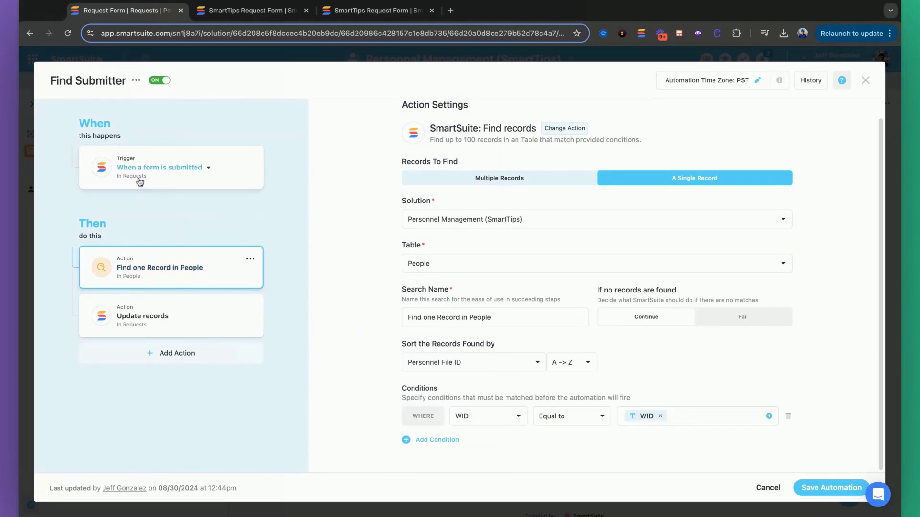
click(220, 321)
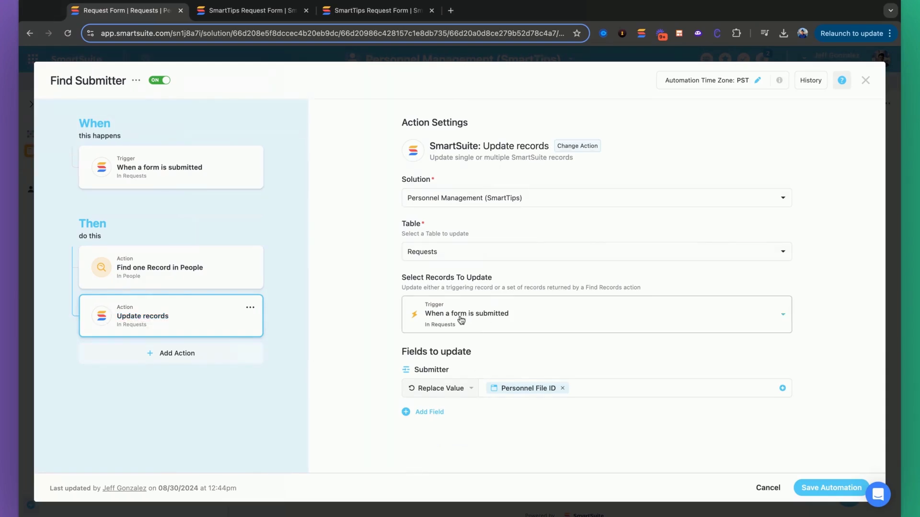
Step: Clear the Submitter value in the Update records action, insert Personnel File ID from Find one Record in People, and save the automation
click(563, 388)
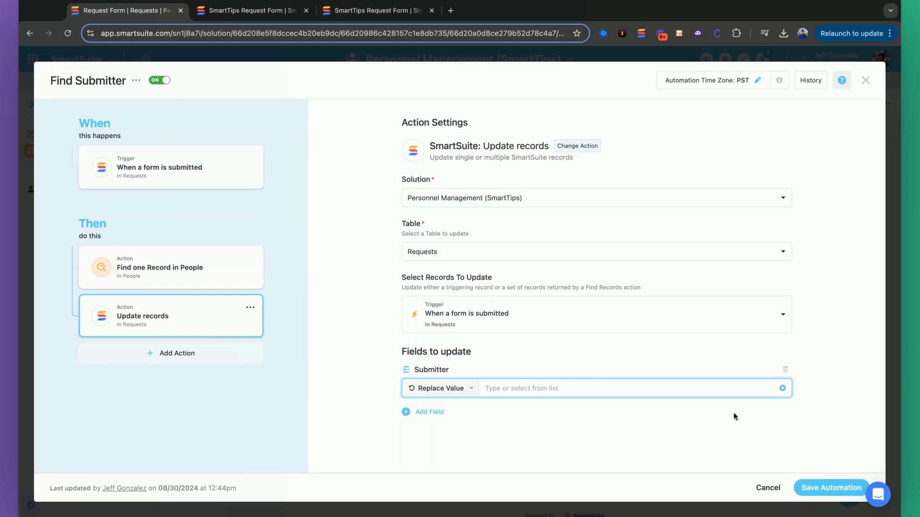
click(783, 388)
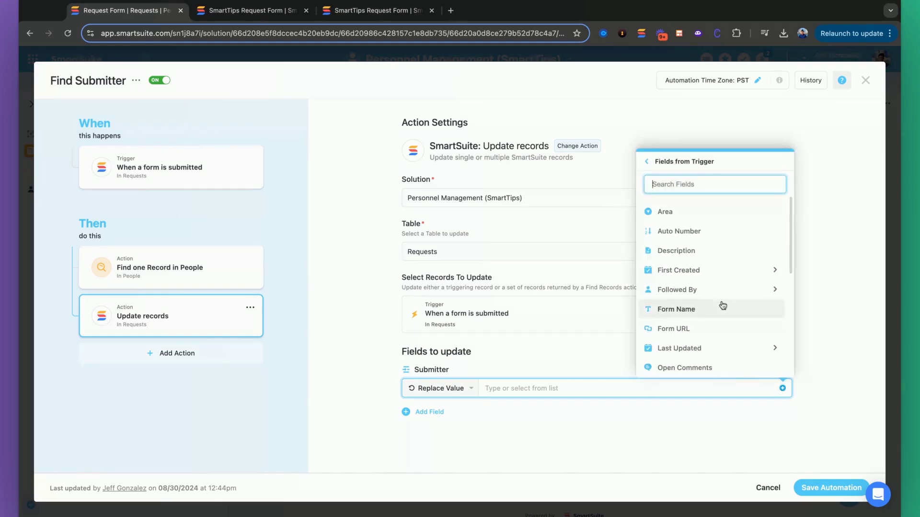
scroll(723, 305, down, 5)
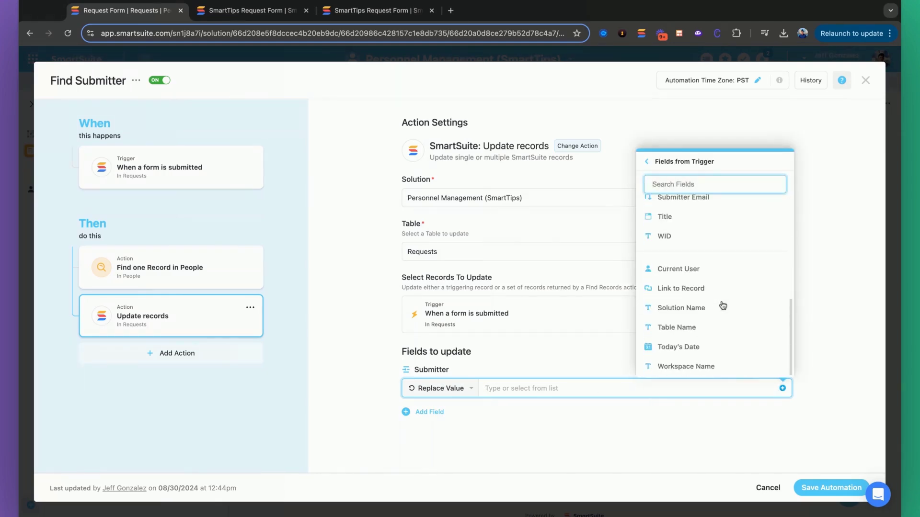
click(646, 161)
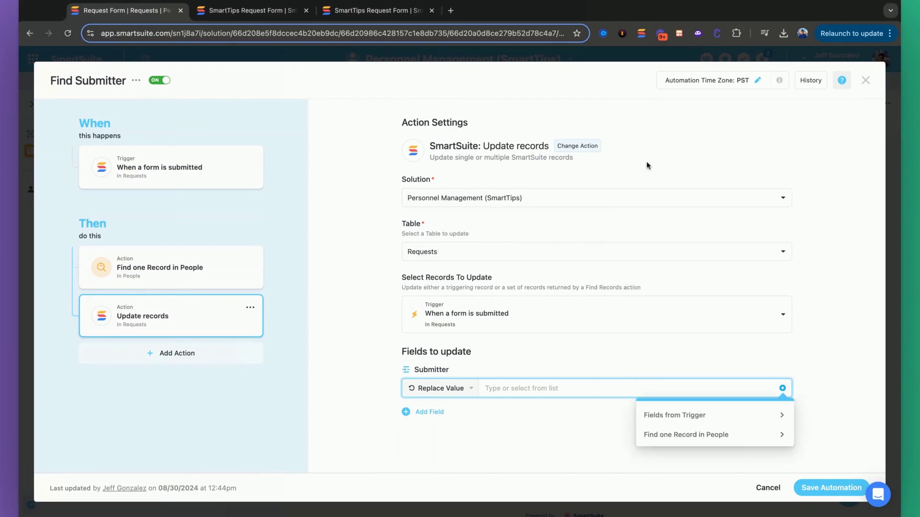
click(692, 437)
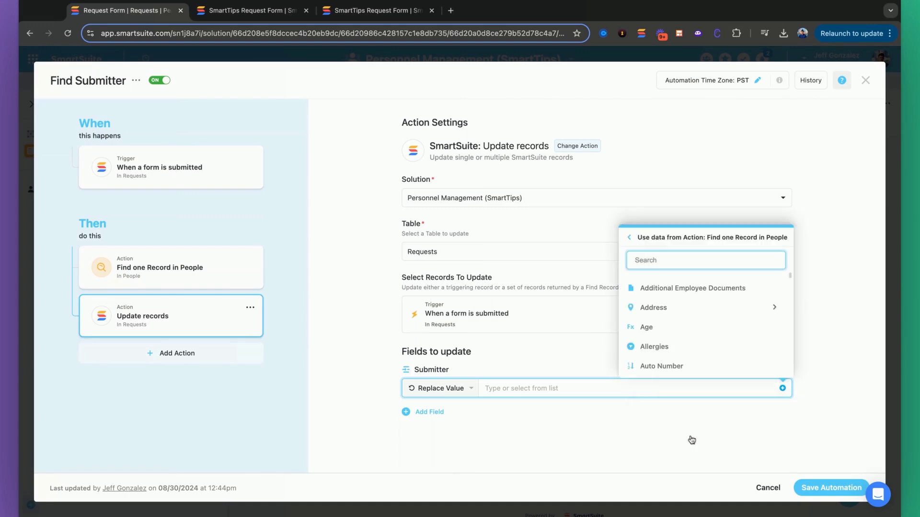
scroll(695, 312, down, 2)
scroll(696, 312, down, 10)
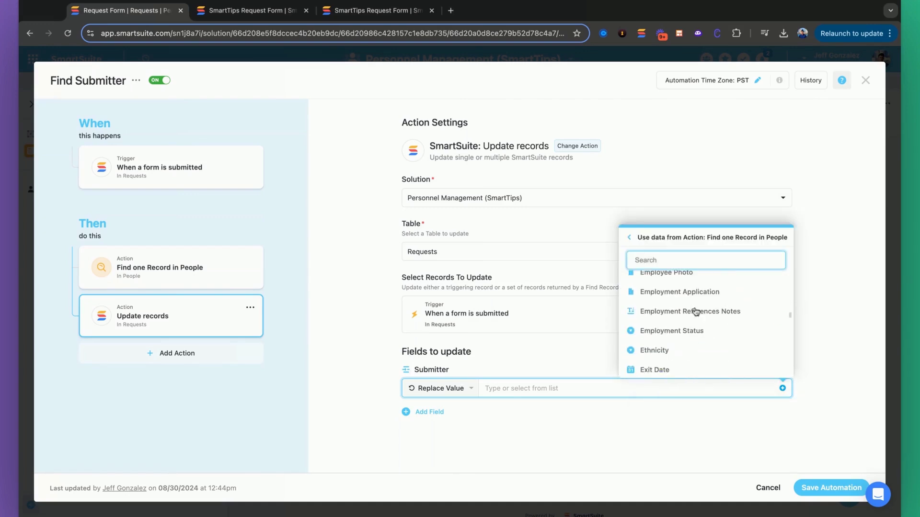
scroll(696, 312, down, 8)
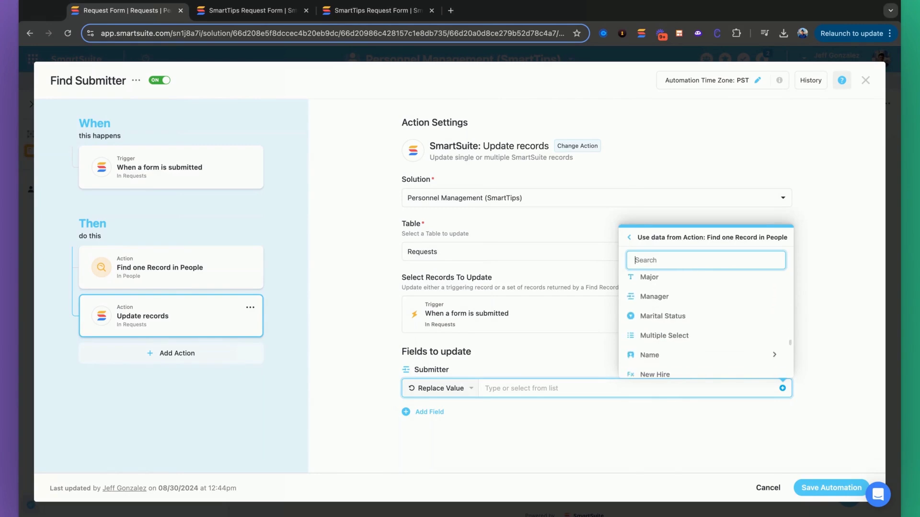
scroll(696, 312, down, 4)
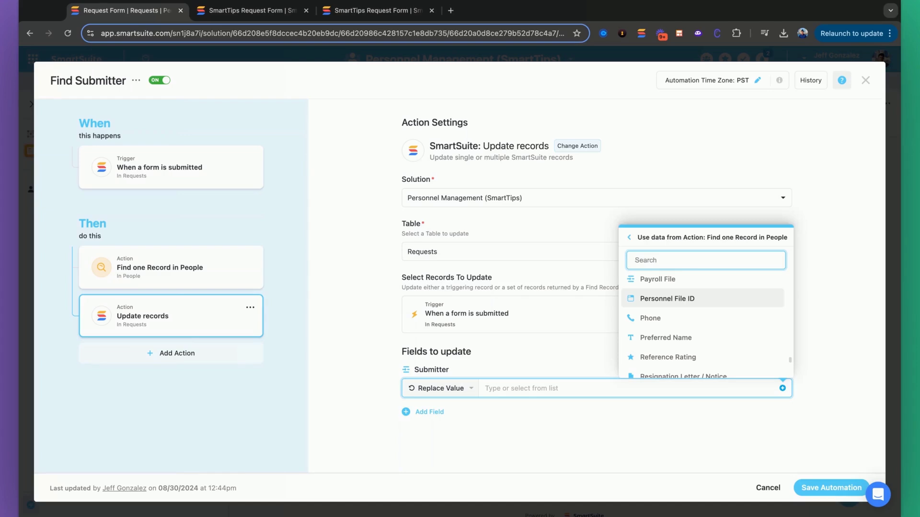
click(638, 304)
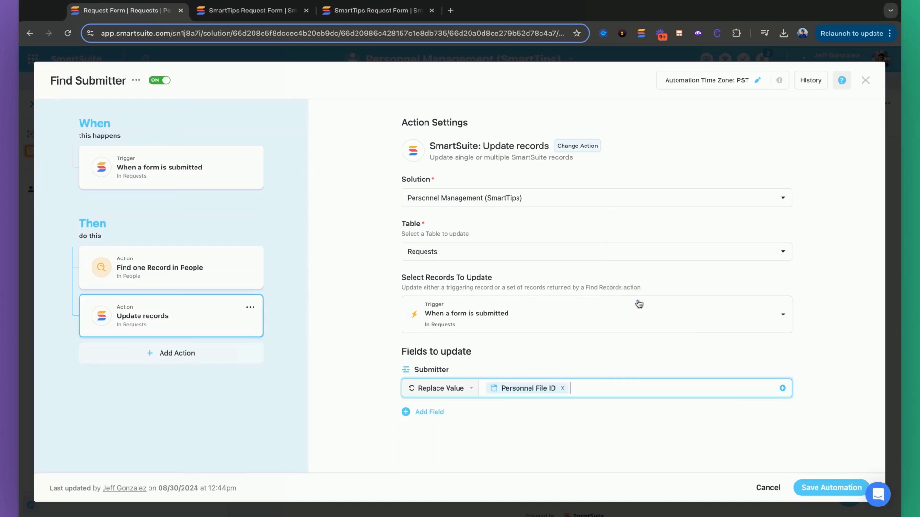
click(823, 488)
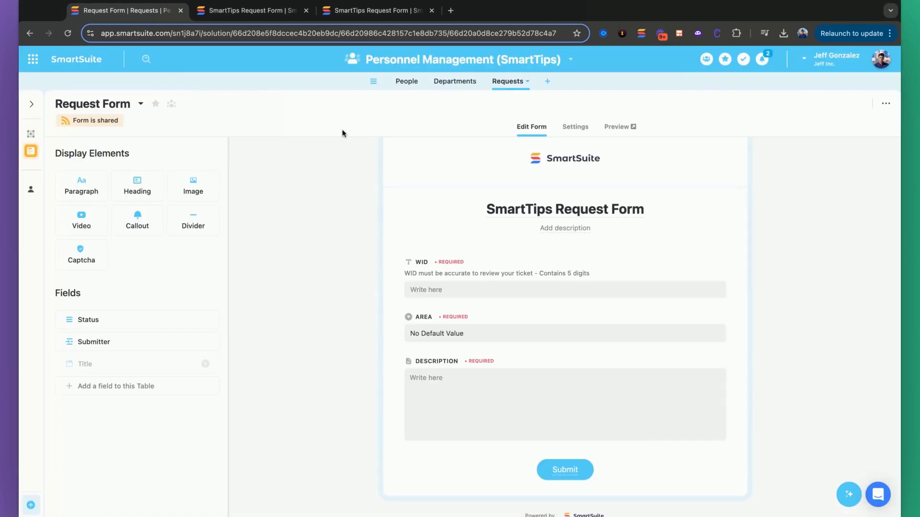
Step: Submit the shared SmartTips Request Form with the employee's WID, area Equipment and description "I need more equipment!!"
click(103, 122)
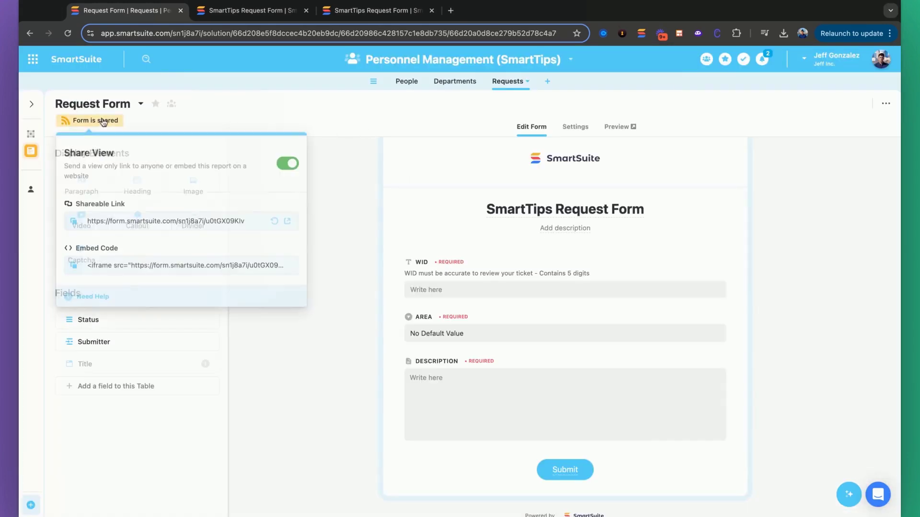
click(287, 221)
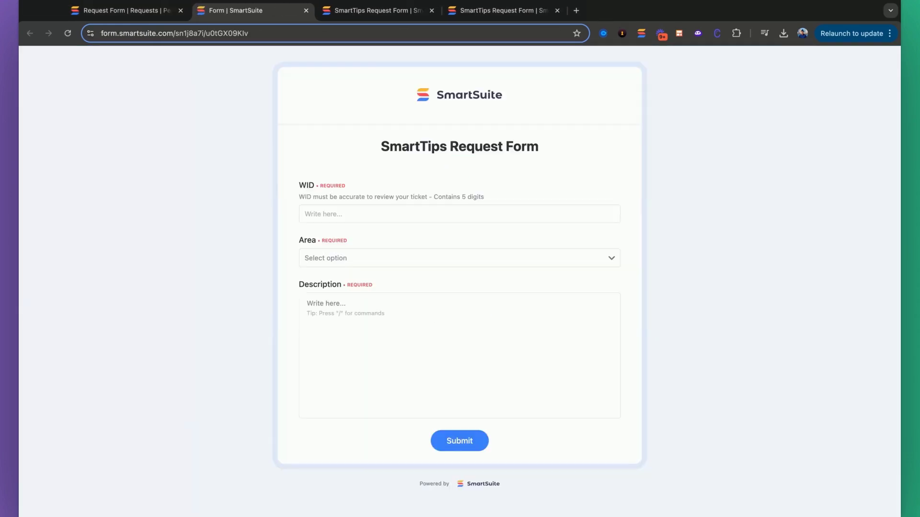
click(349, 211)
text(00021)
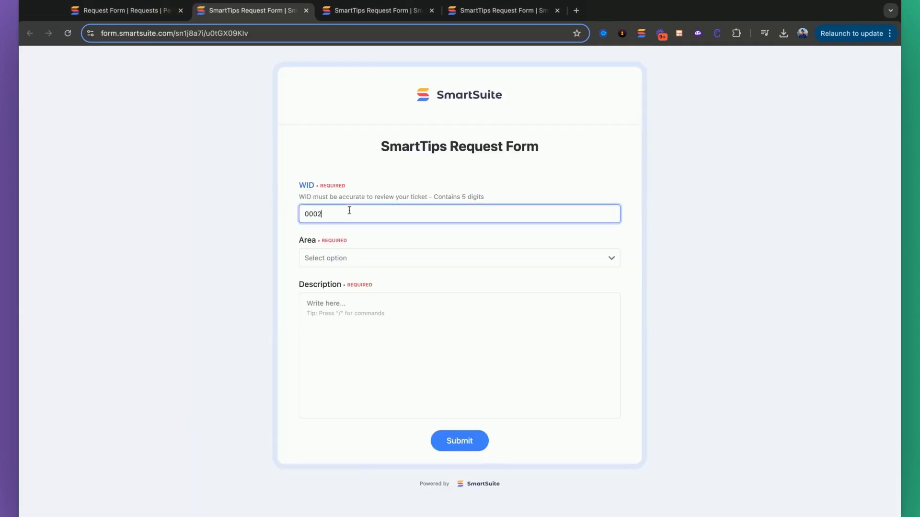
click(328, 258)
click(338, 283)
click(343, 336)
text(I need )
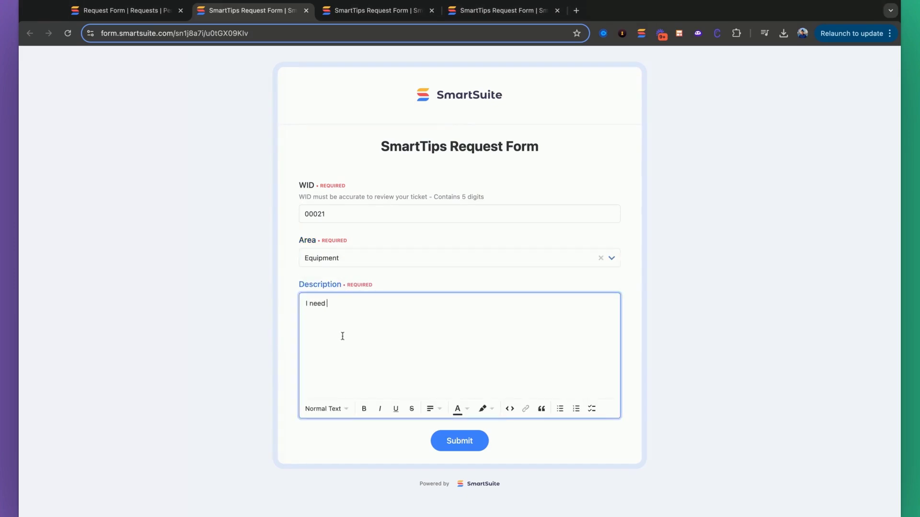
text(more equipment!)
click(443, 440)
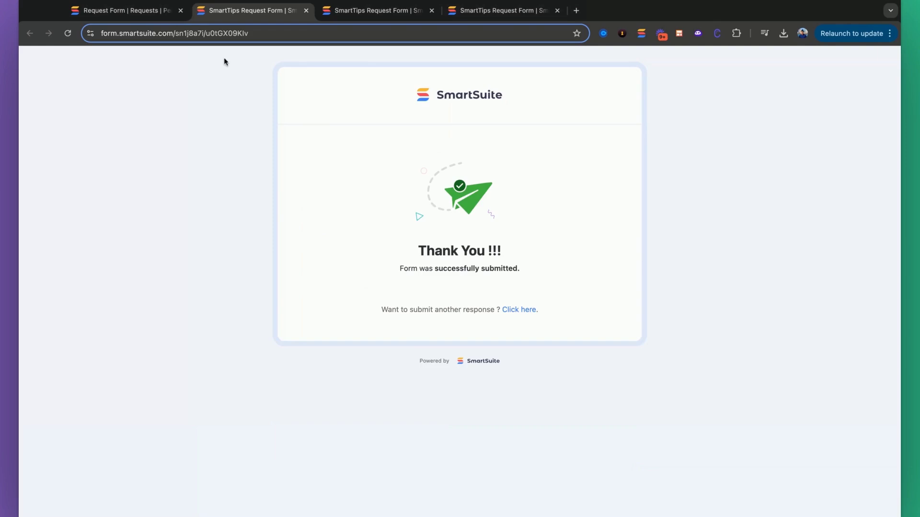
Step: Return to the All Requests grid and check the Submitter field of the newly submitted request
click(135, 14)
click(31, 135)
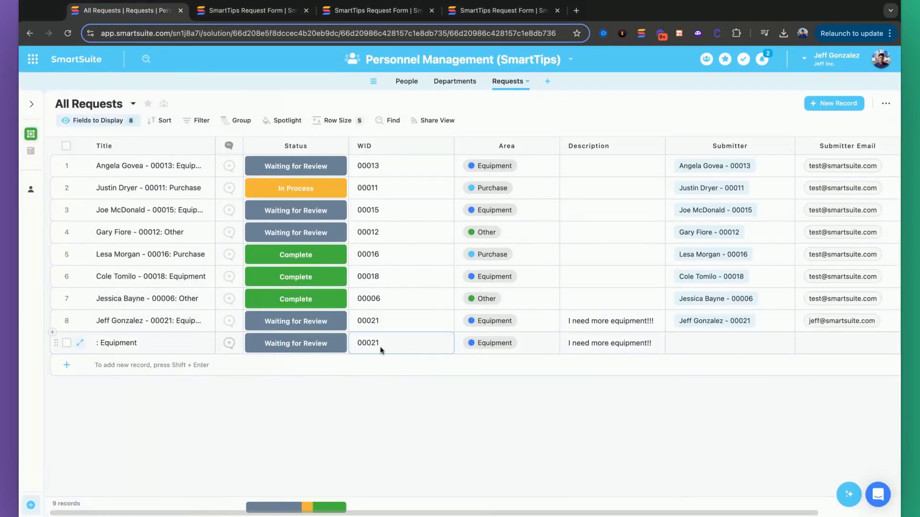
click(714, 349)
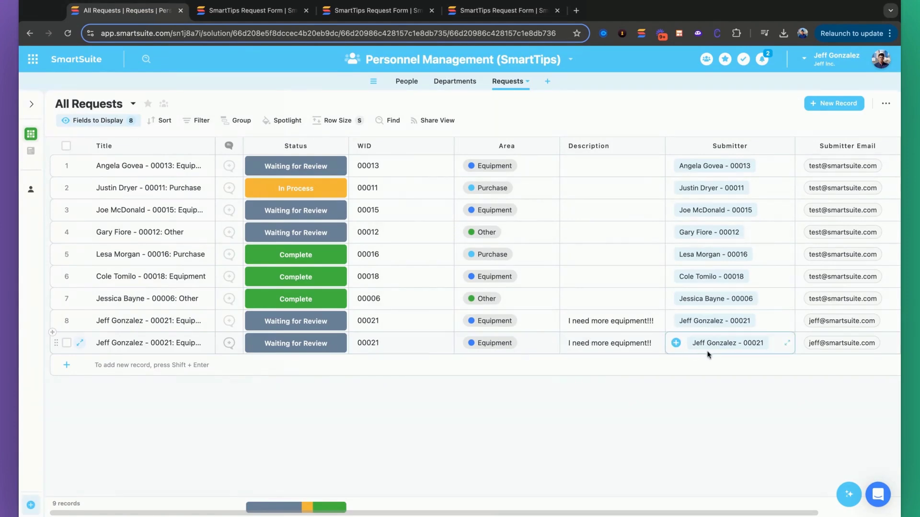